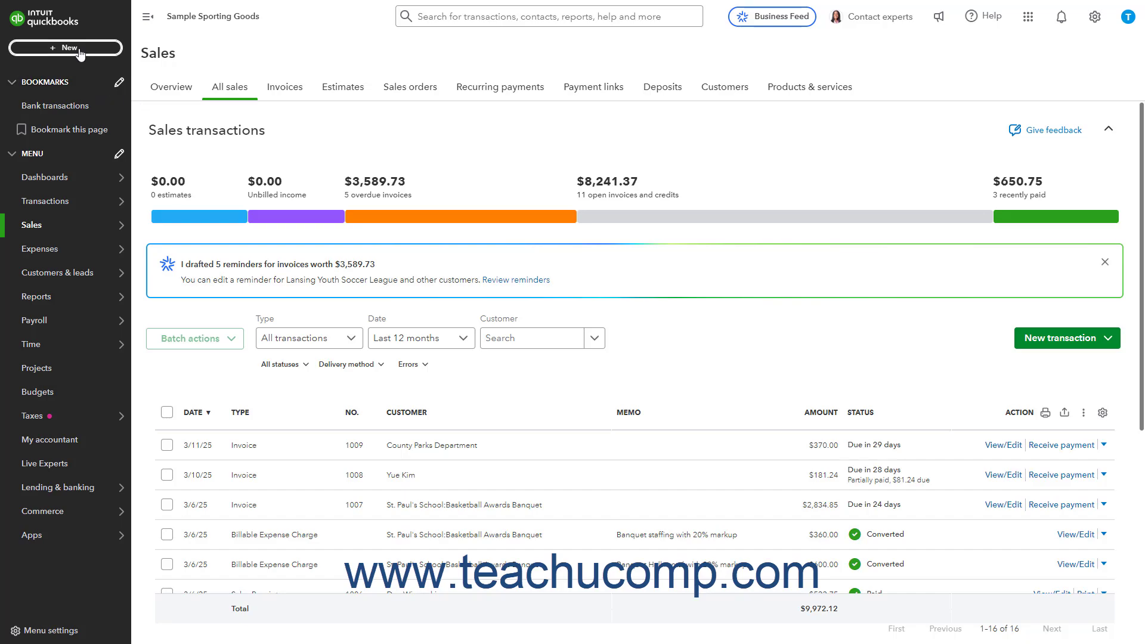
{"action": "left_click", "coordinate": [79, 53]}
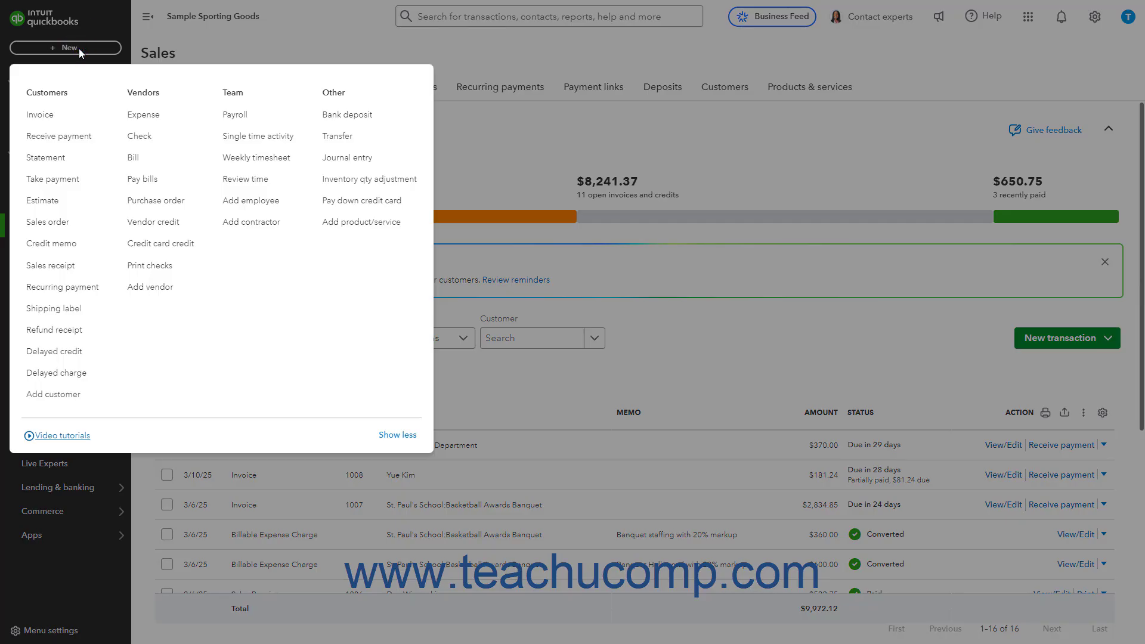
{"action": "left_click", "coordinate": [85, 141]}
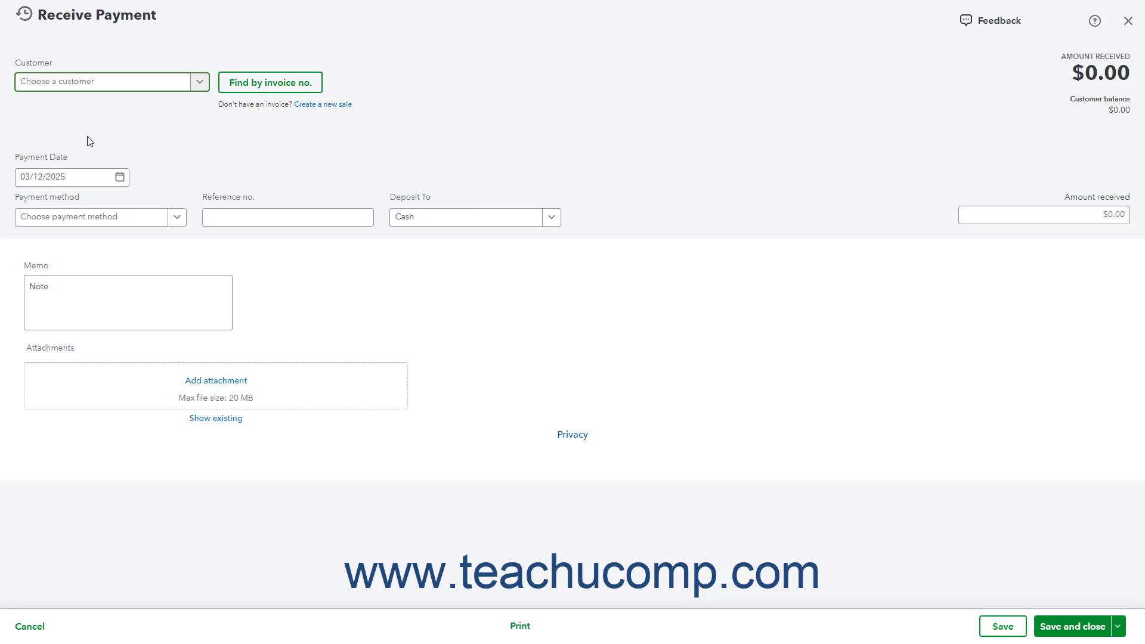
{"action": "left_click", "coordinate": [194, 88]}
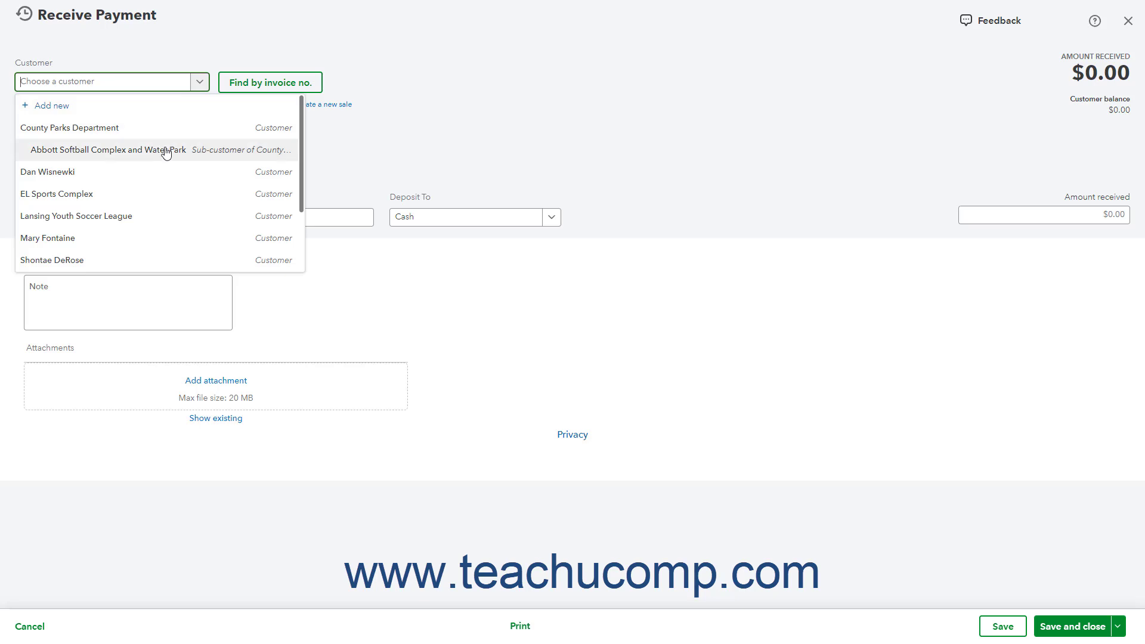
{"action": "left_click", "coordinate": [144, 215]}
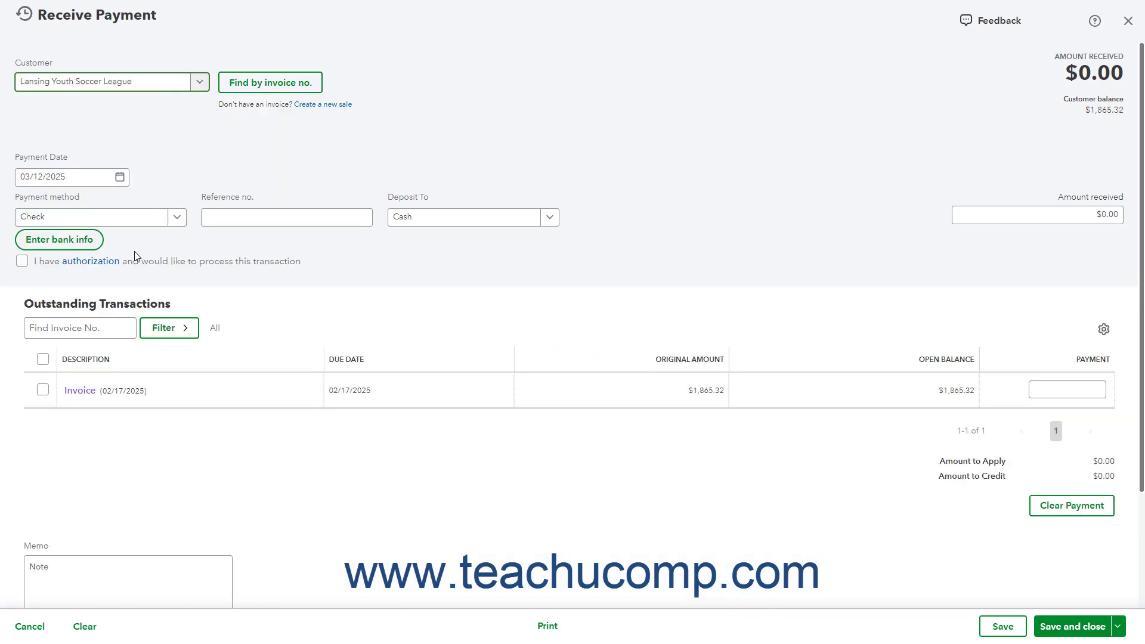
{"action": "left_click", "coordinate": [260, 88]}
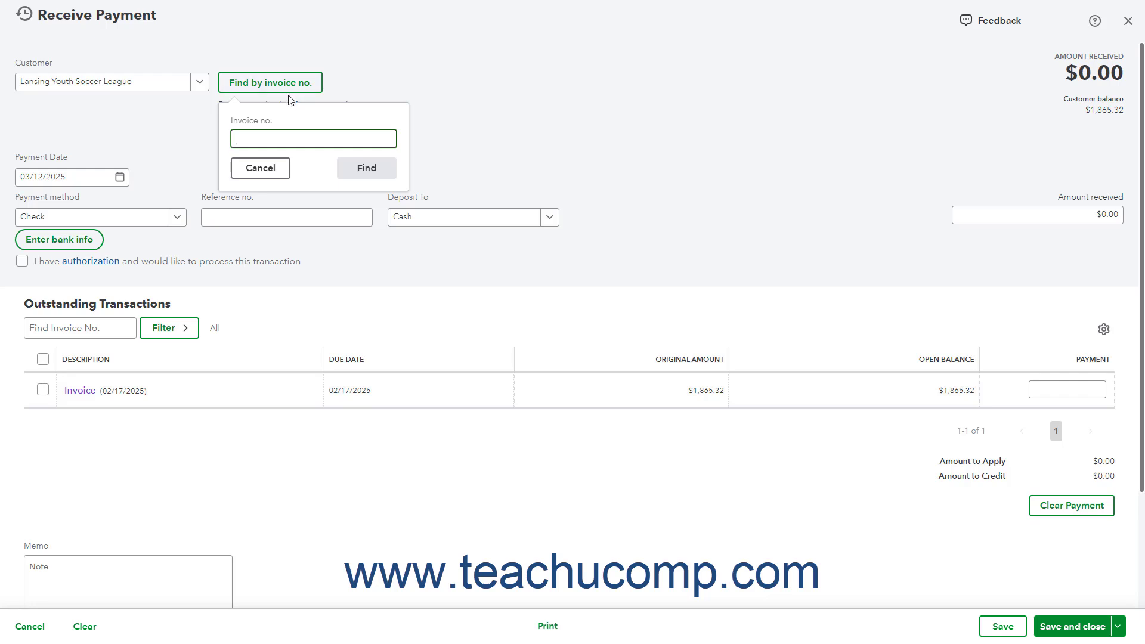
{"action": "left_click", "coordinate": [271, 171]}
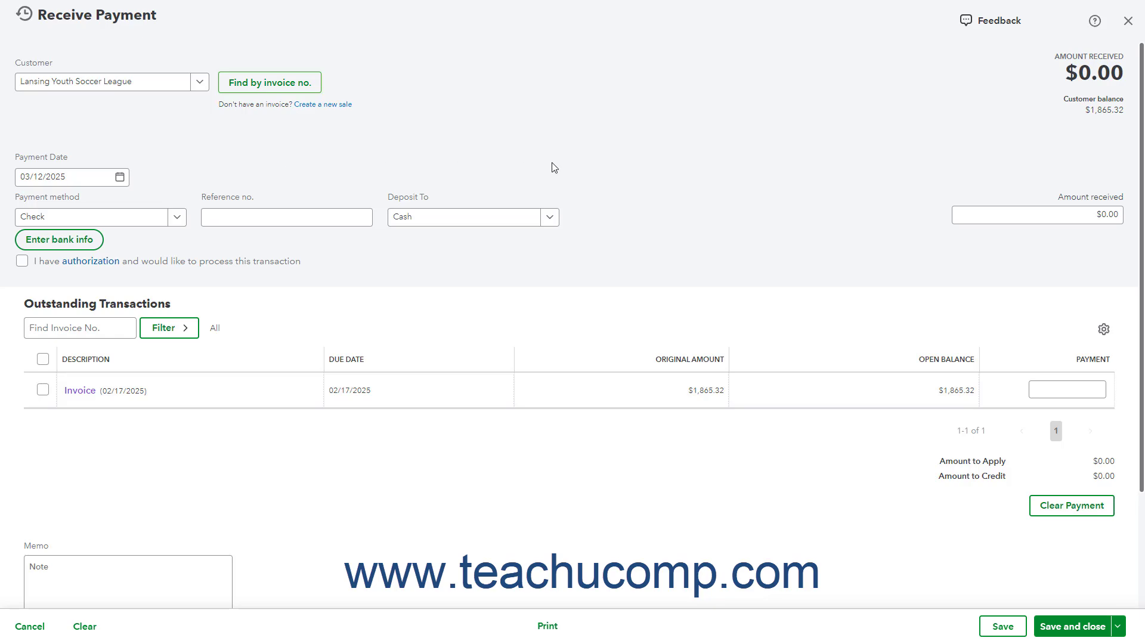
{"action": "left_click", "coordinate": [1127, 24]}
{"action": "left_click", "coordinate": [639, 352]}
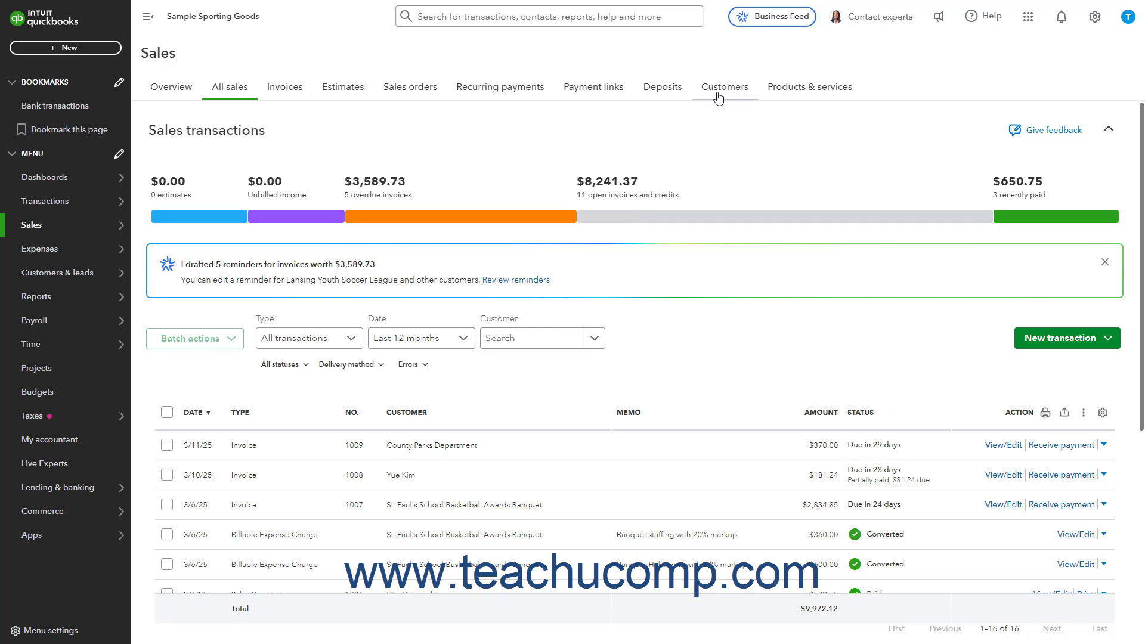
Start receiving a payment for Lansing Youth Soccer League from the customers list and set the payment date to 03/12/2025.
{"action": "left_click", "coordinate": [719, 96]}
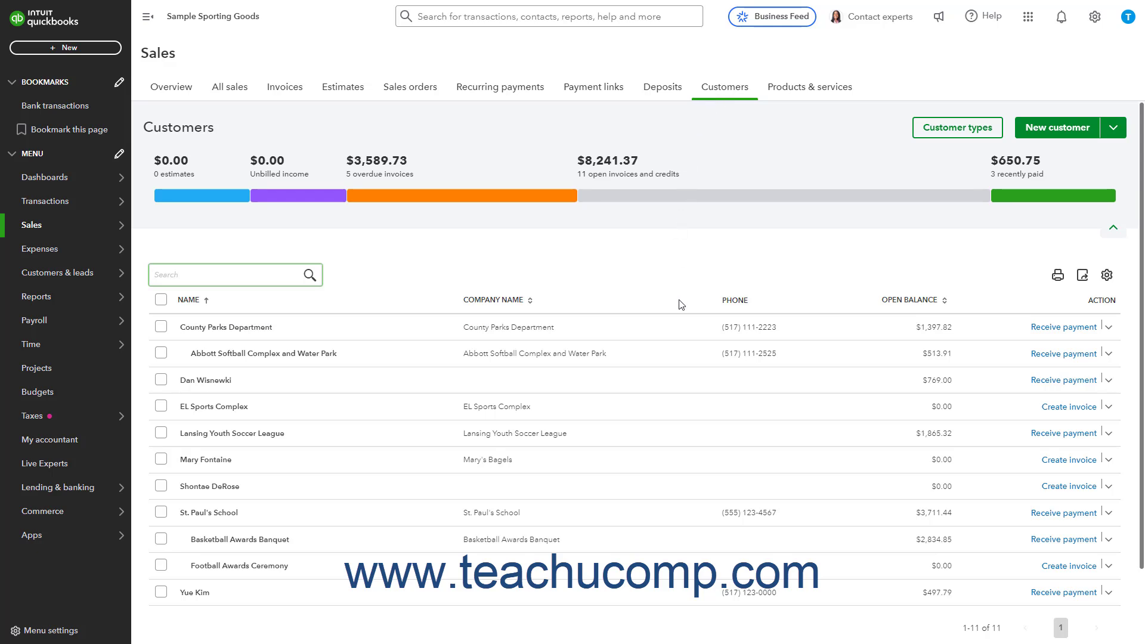
{"action": "left_click", "coordinate": [1073, 438]}
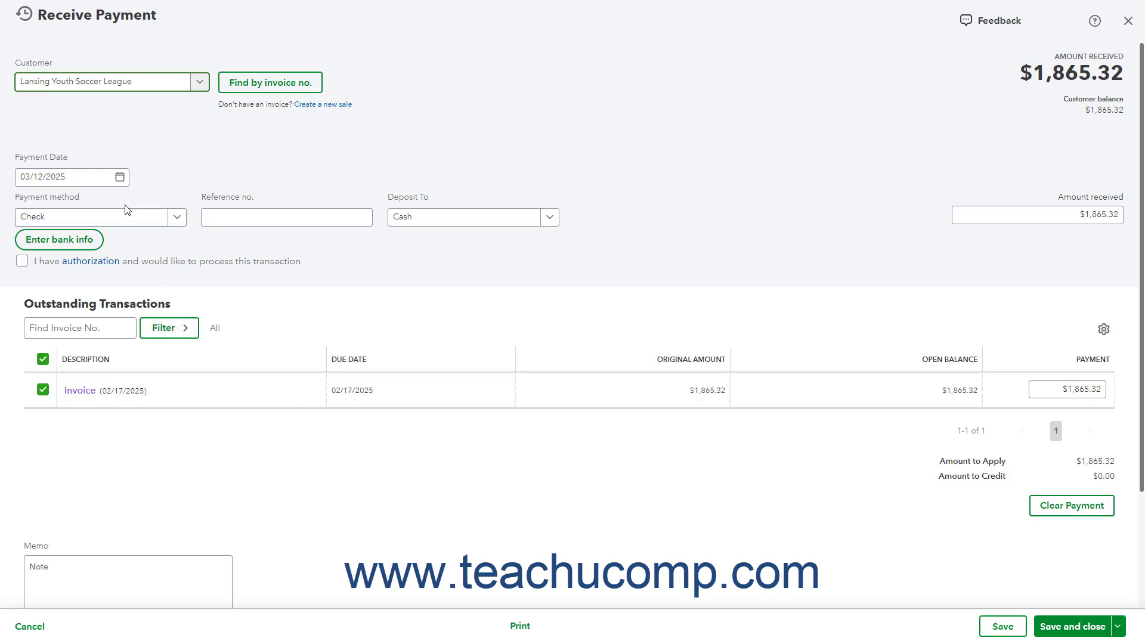
{"action": "left_click", "coordinate": [119, 178]}
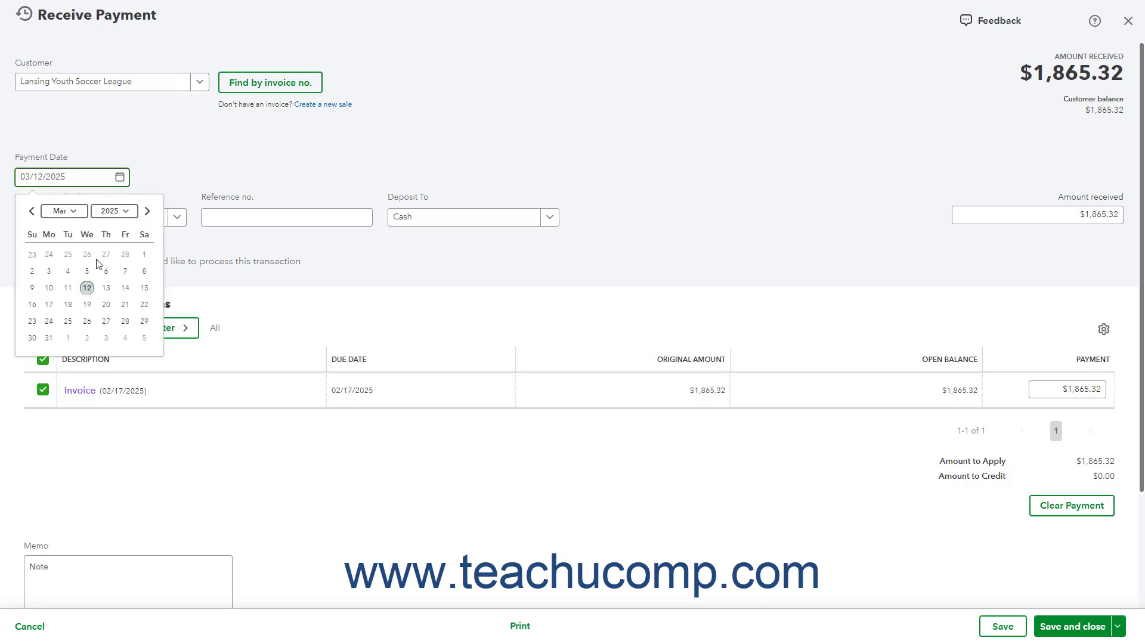
{"action": "left_click", "coordinate": [87, 287]}
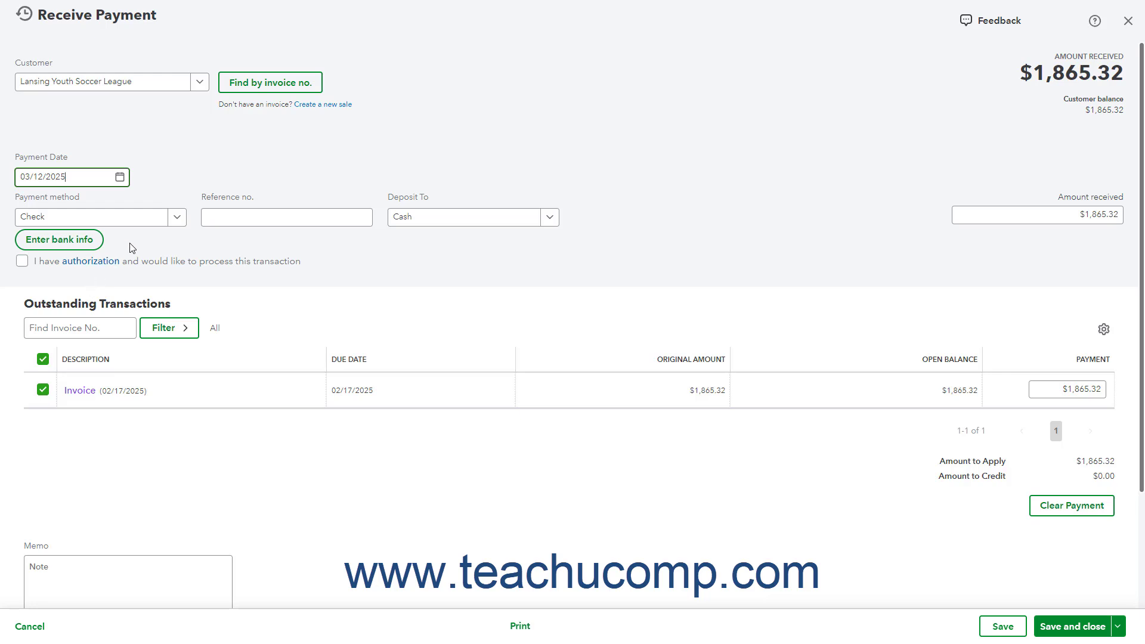
Set the payment method to Check, leave the reference number blank, and choose Payments to deposit as the deposit account.
{"action": "left_click", "coordinate": [175, 219]}
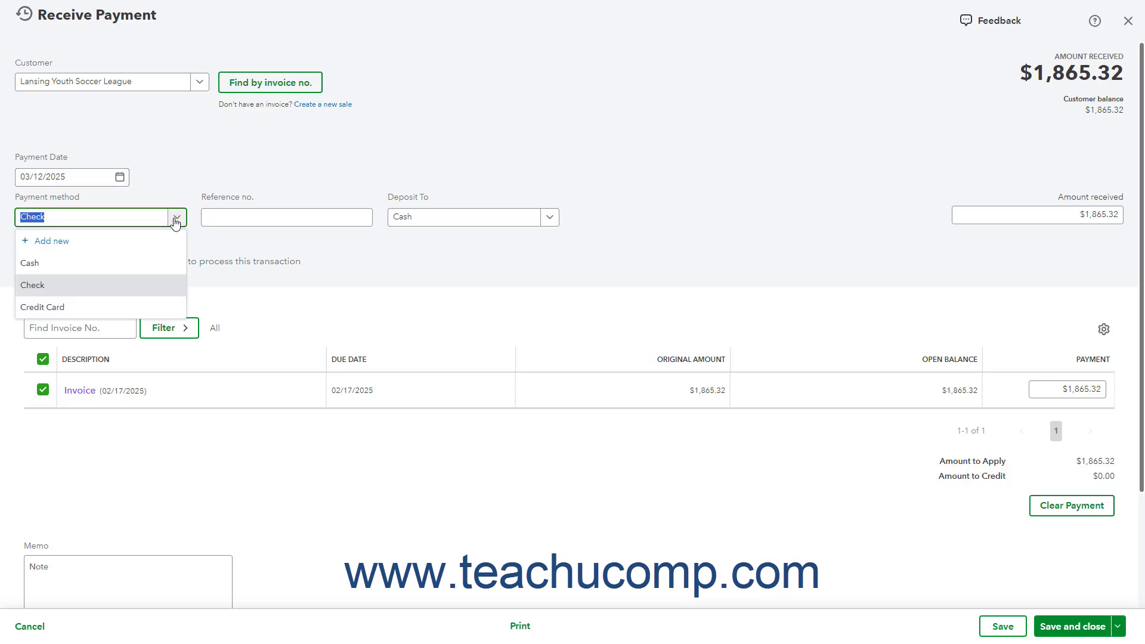
{"action": "left_click", "coordinate": [142, 286]}
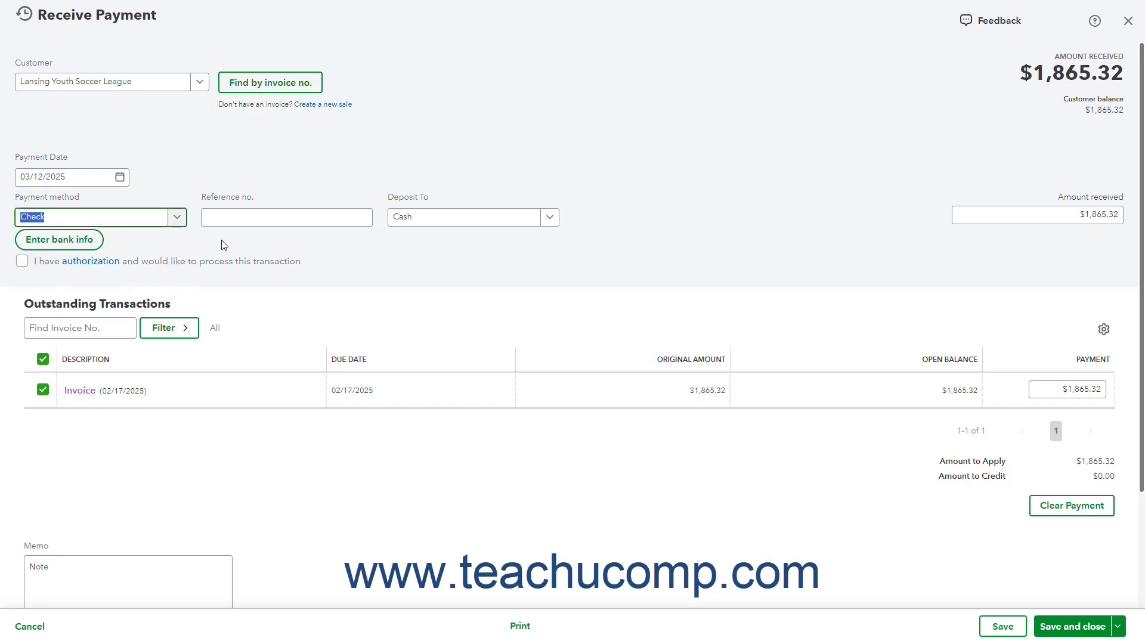
{"action": "left_click", "coordinate": [234, 215]}
{"action": "left_click", "coordinate": [233, 215]}
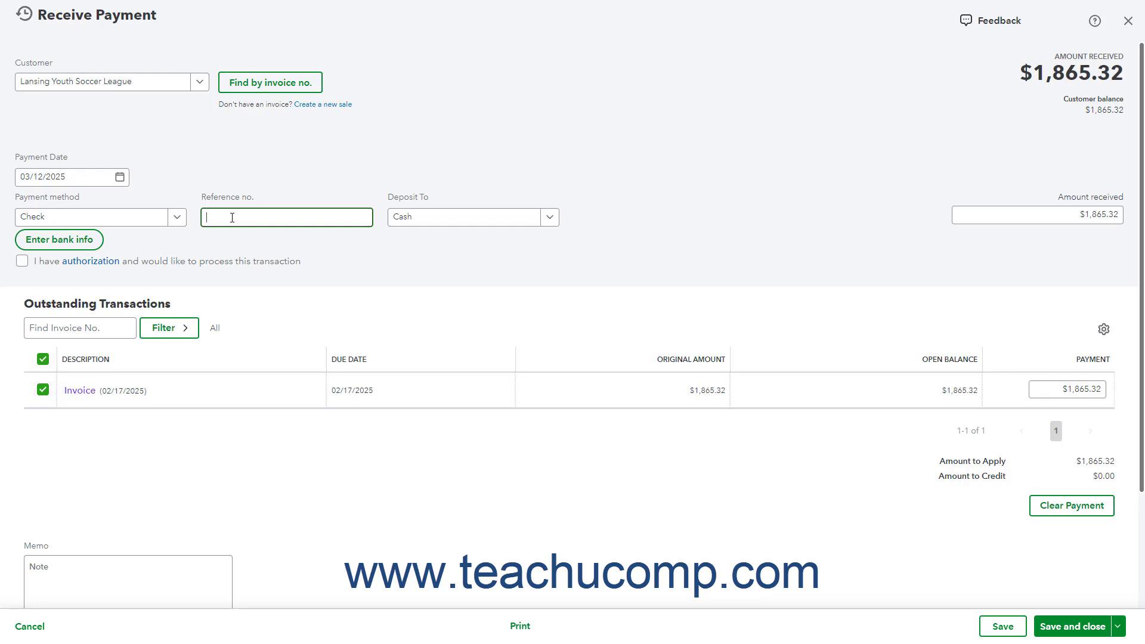
{"action": "left_click", "coordinate": [549, 221]}
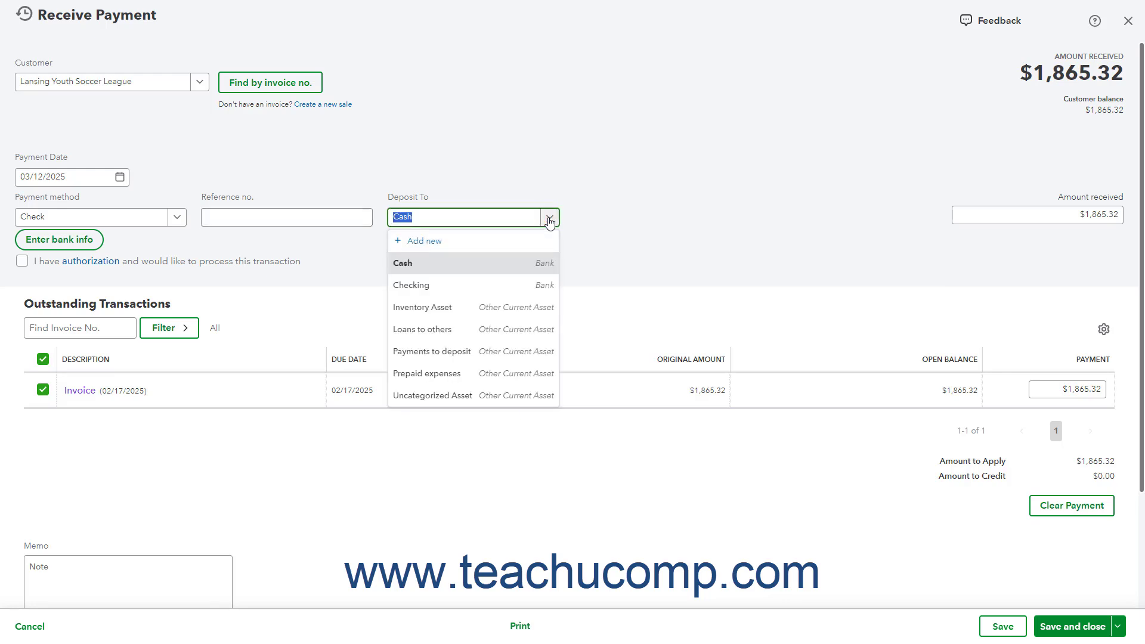
{"action": "left_click", "coordinate": [475, 350]}
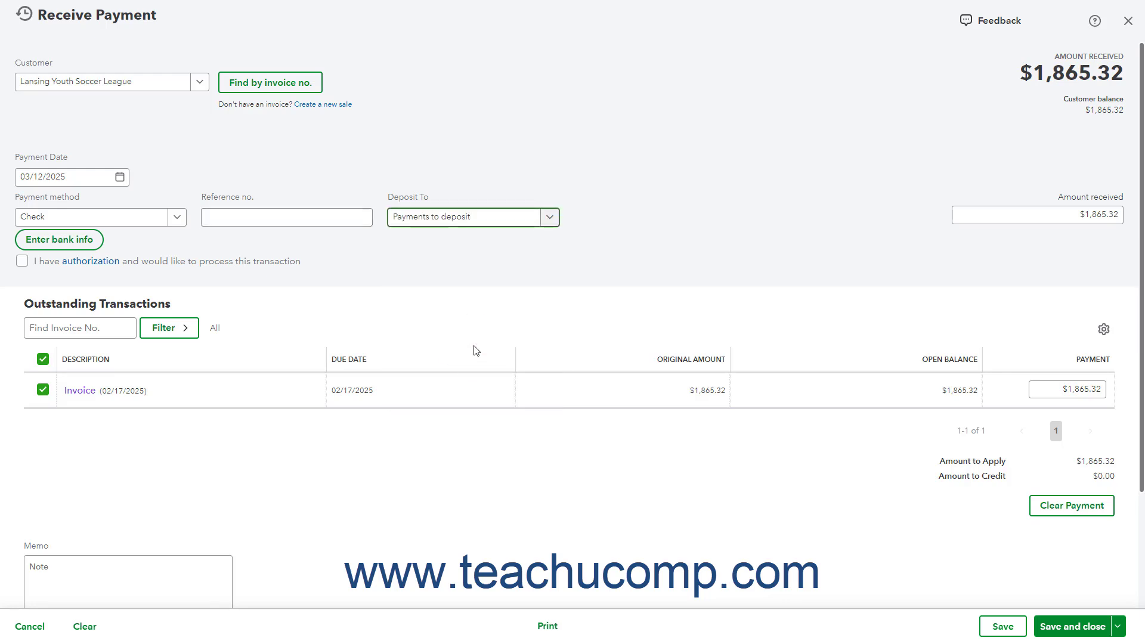
Deselect and reselect the outstanding 02/17/2025 invoice, and review its payment amount and the amount received.
{"action": "left_click", "coordinate": [1026, 212]}
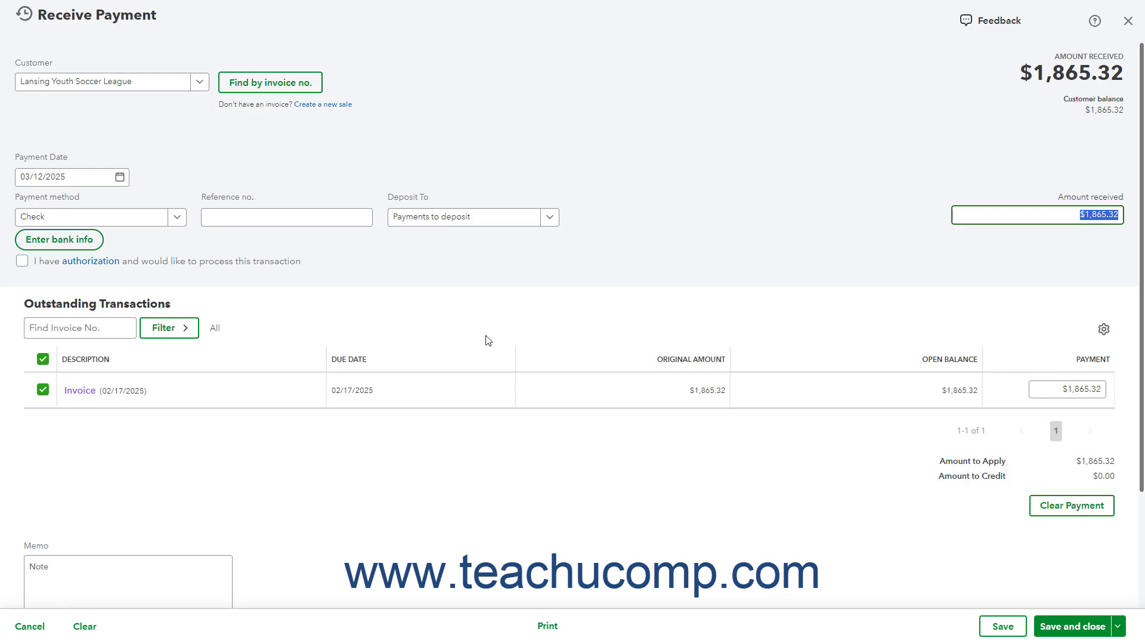
{"action": "left_click", "coordinate": [41, 393]}
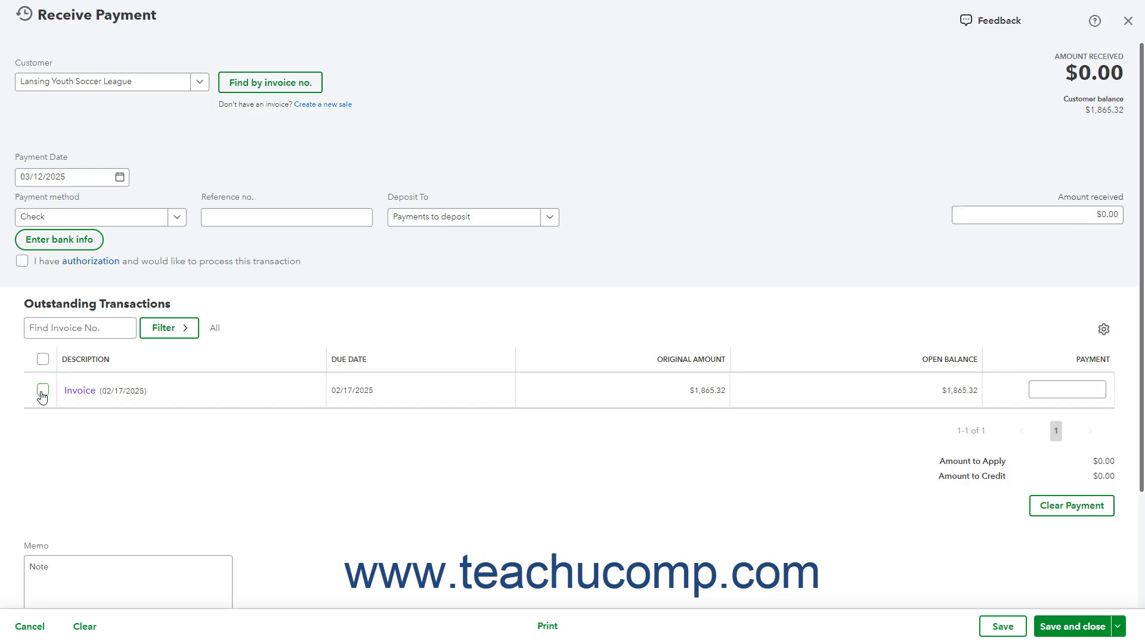
{"action": "left_click", "coordinate": [42, 391]}
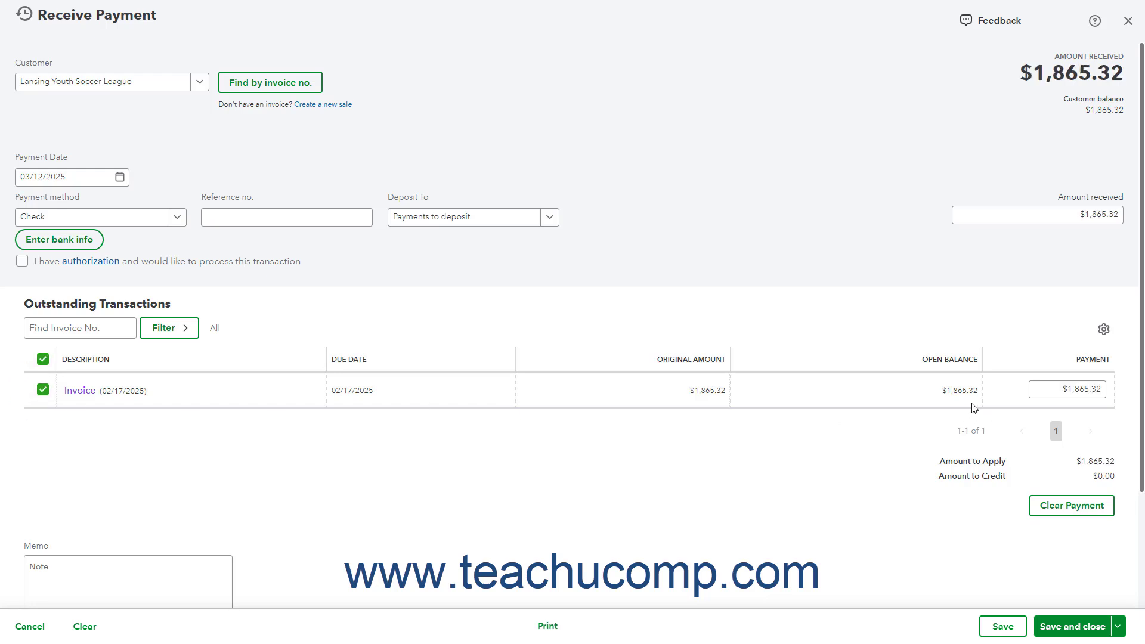
{"action": "left_click", "coordinate": [1038, 388]}
{"action": "left_click", "coordinate": [1038, 388]}
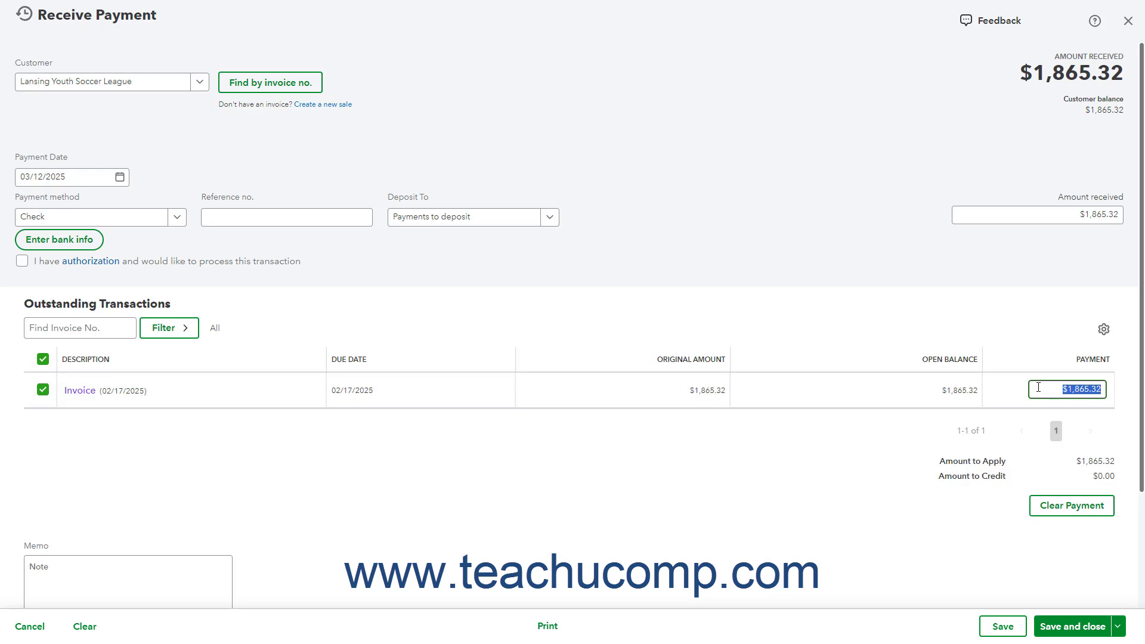
{"action": "left_click", "coordinate": [1055, 218]}
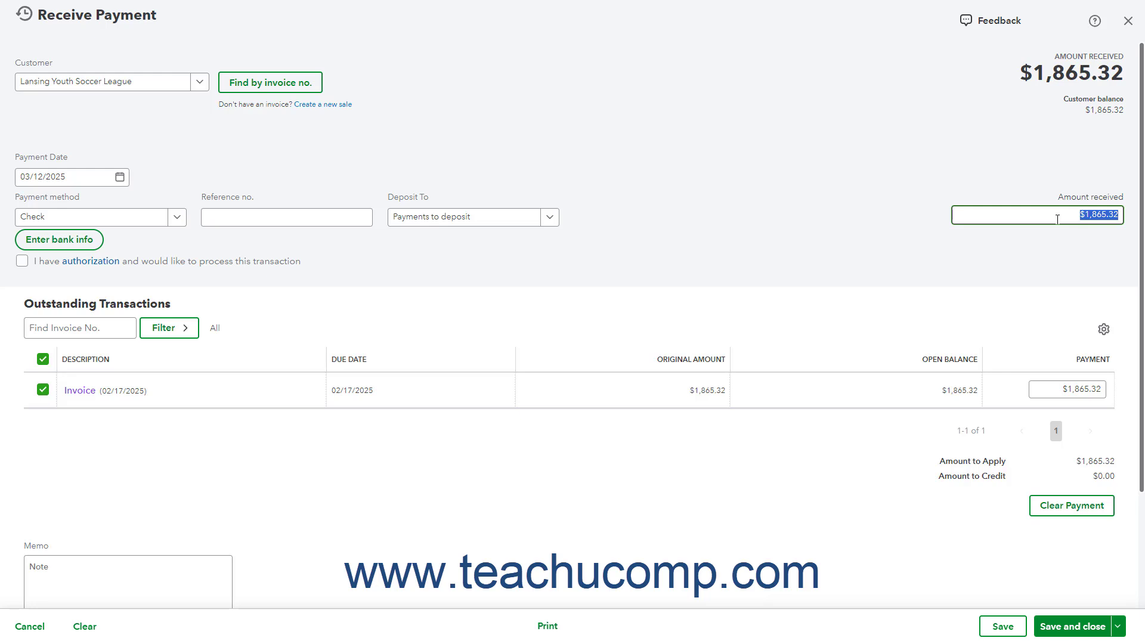
{"action": "left_click", "coordinate": [1058, 391]}
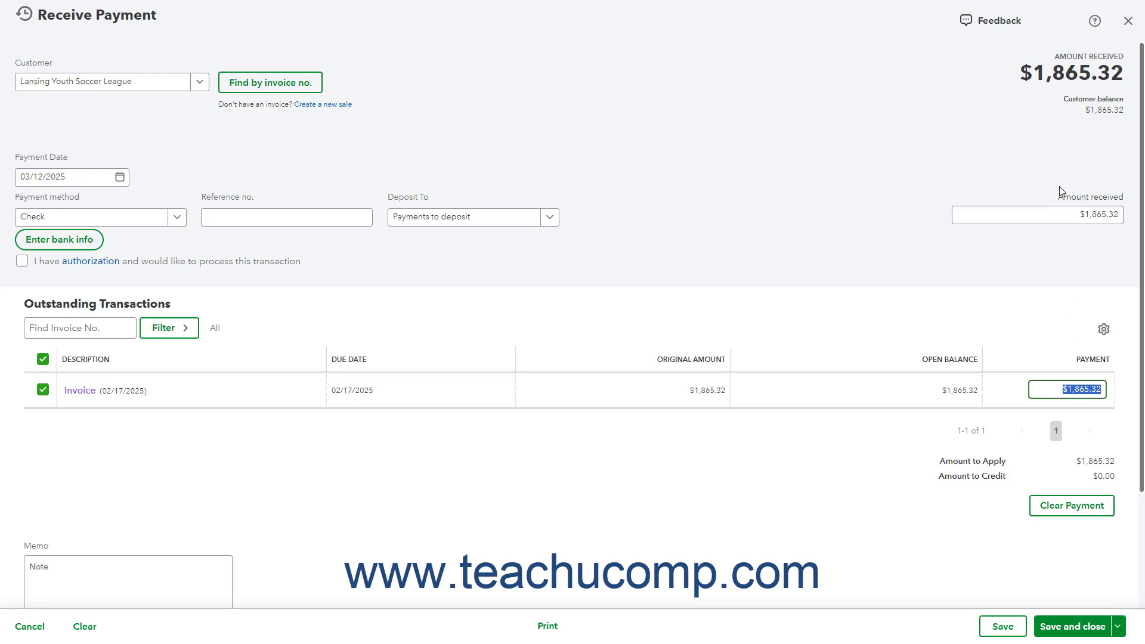
{"action": "left_click", "coordinate": [1047, 215]}
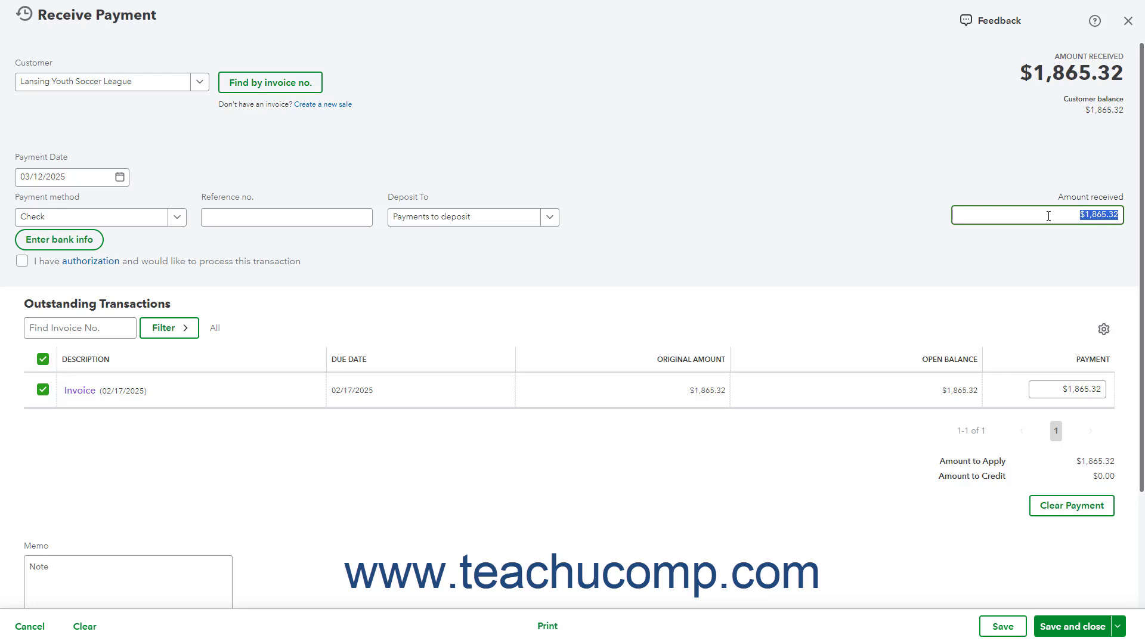
{"action": "left_click", "coordinate": [992, 486]}
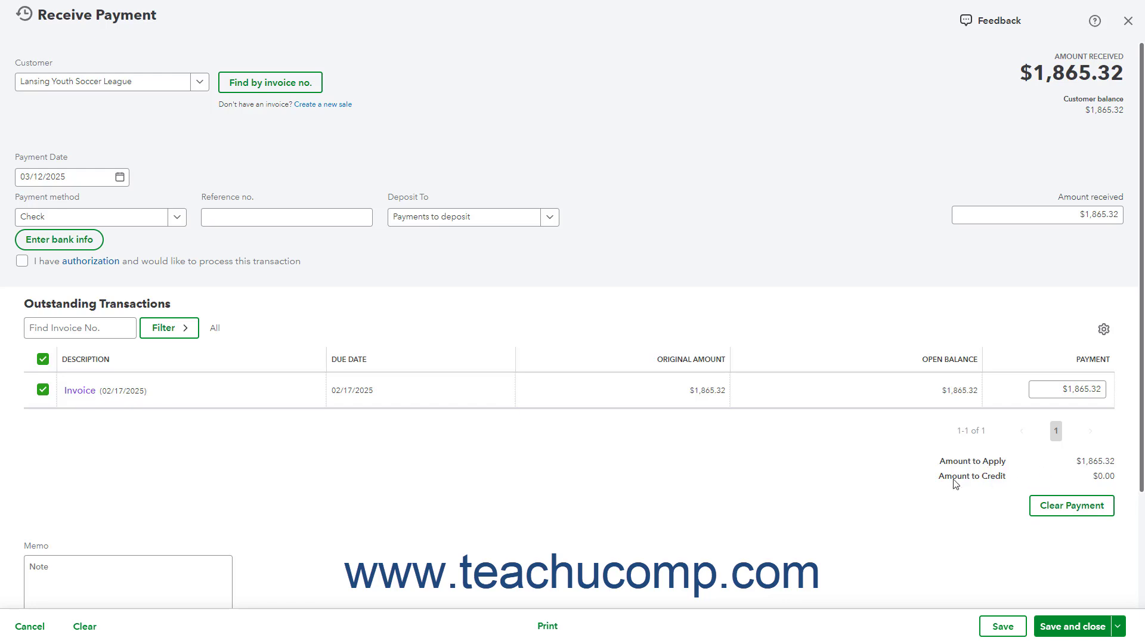
Save the received payment with the memo left blank, keeping the payment form open.
{"action": "left_click", "coordinate": [189, 574]}
{"action": "scroll", "coordinate": [323, 537], "scroll_direction": "down", "scroll_amount": 3}
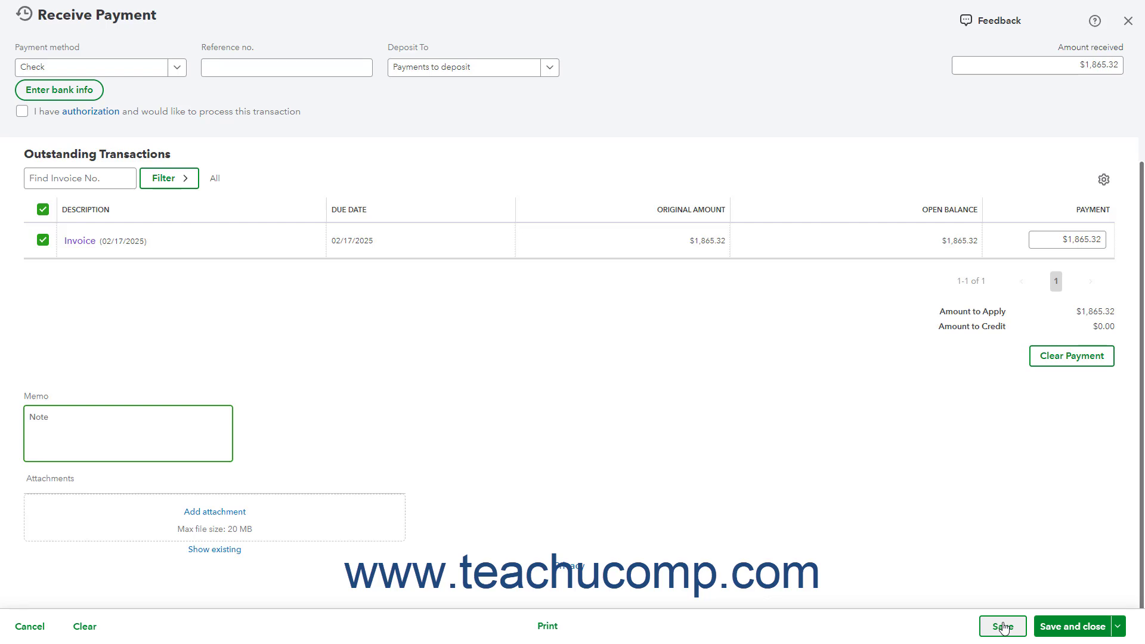
{"action": "left_click", "coordinate": [1117, 625]}
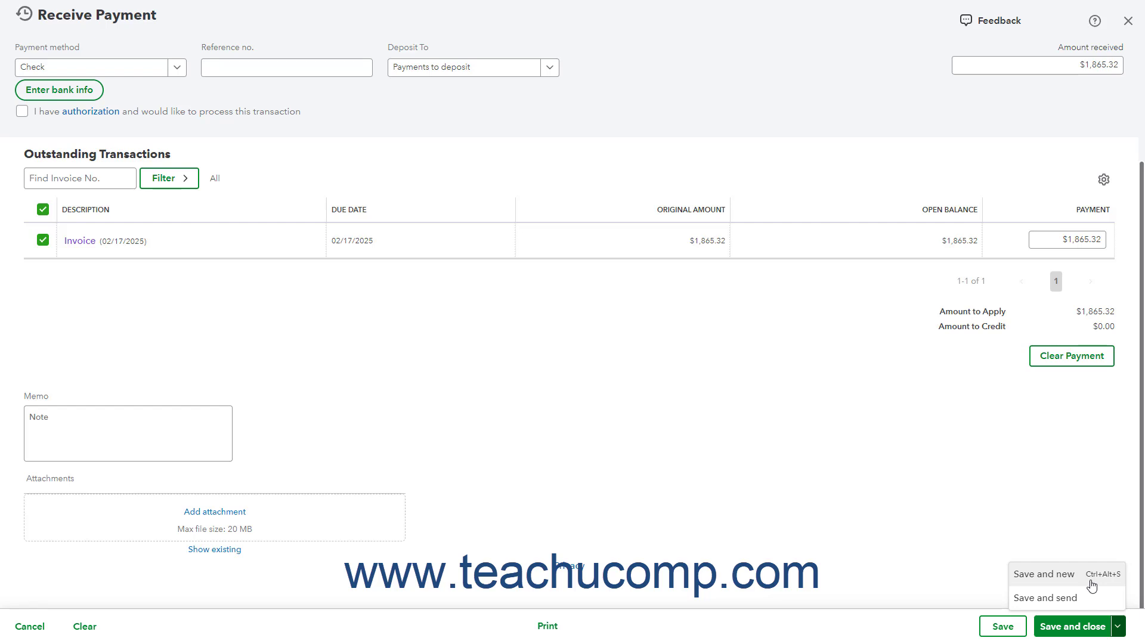
{"action": "left_click", "coordinate": [1099, 632]}
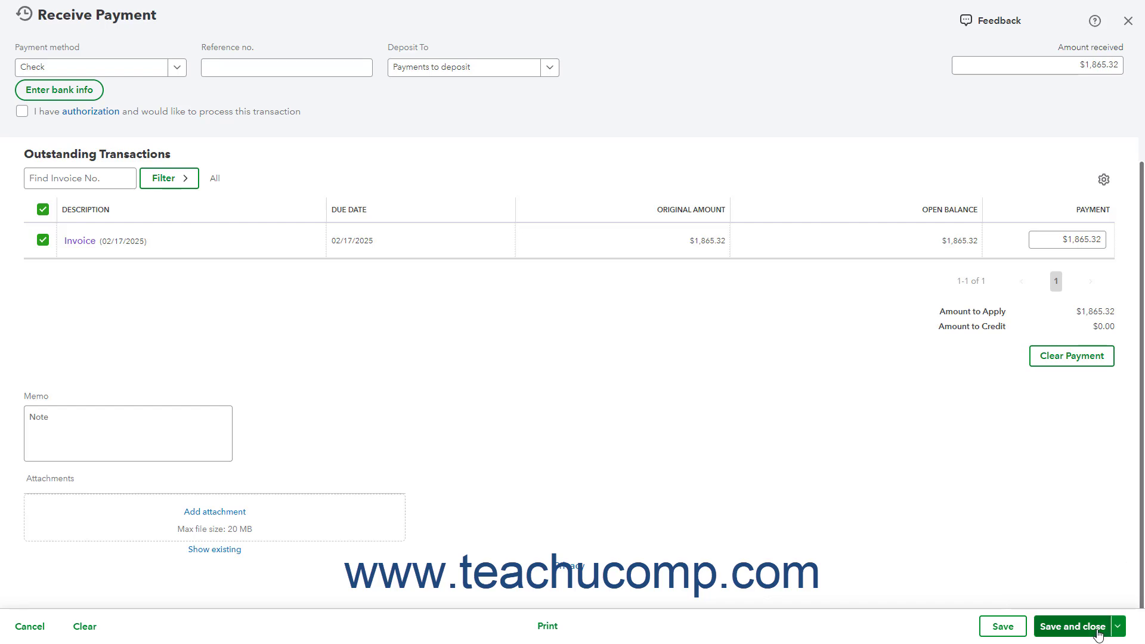
{"action": "left_click", "coordinate": [1014, 631]}
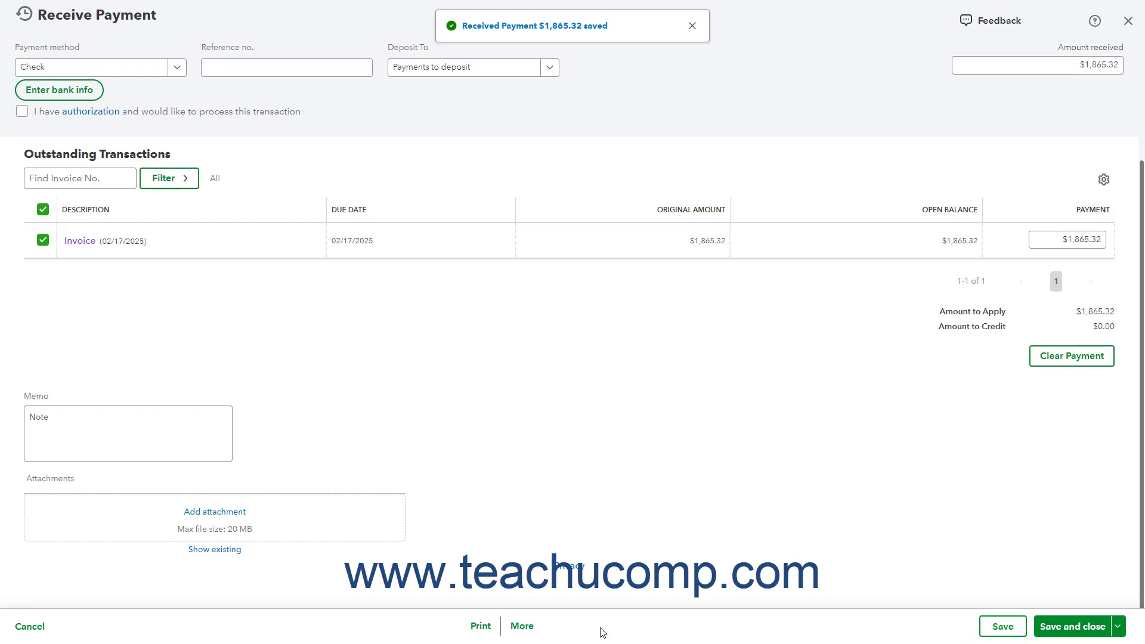
View the additional actions available for the saved payment, and close the payment form.
{"action": "left_click", "coordinate": [522, 626]}
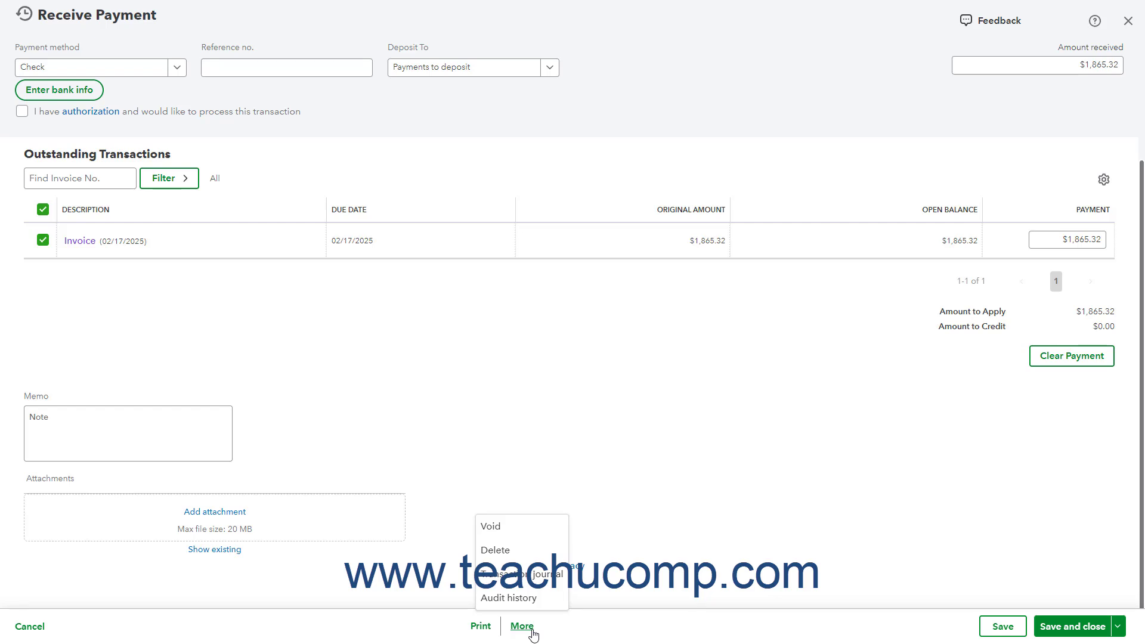
{"action": "left_click", "coordinate": [576, 626]}
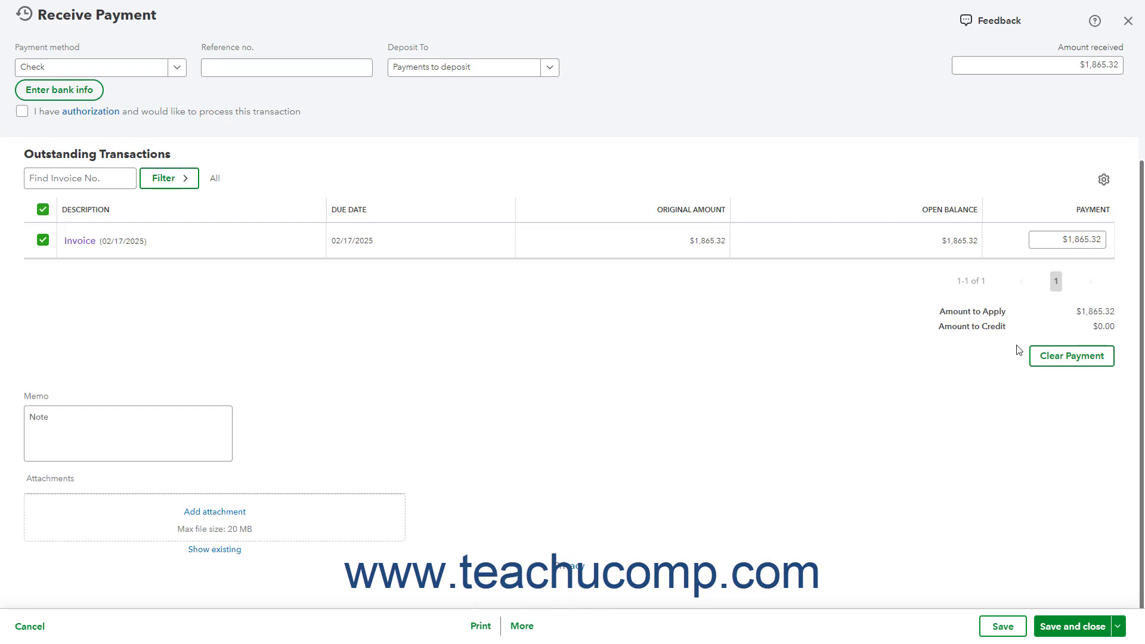
{"action": "left_click", "coordinate": [1127, 21]}
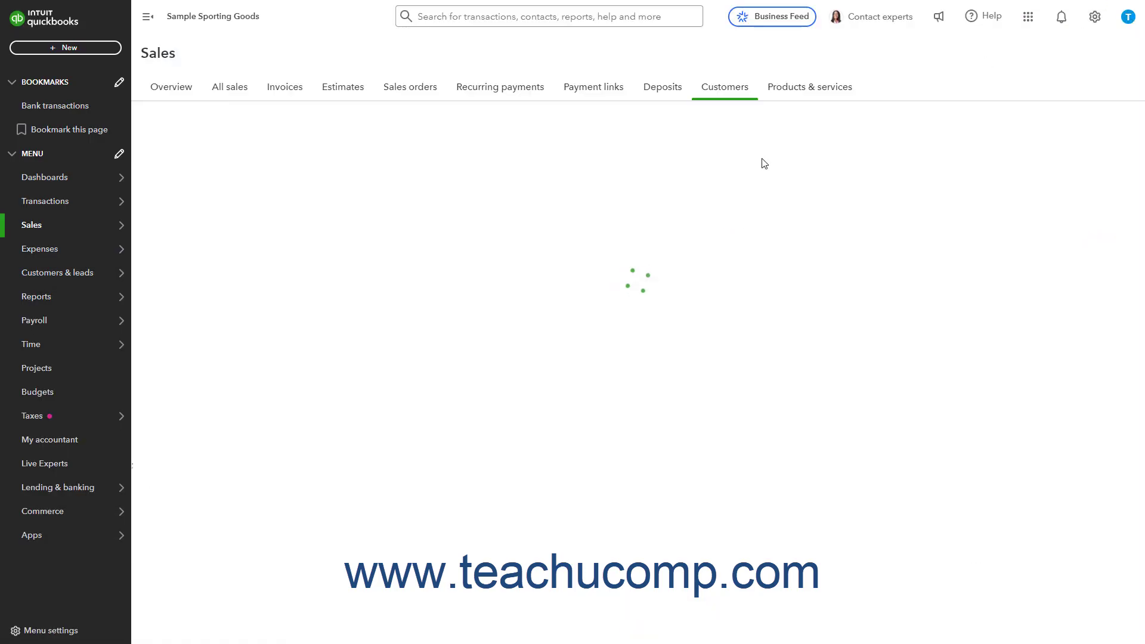